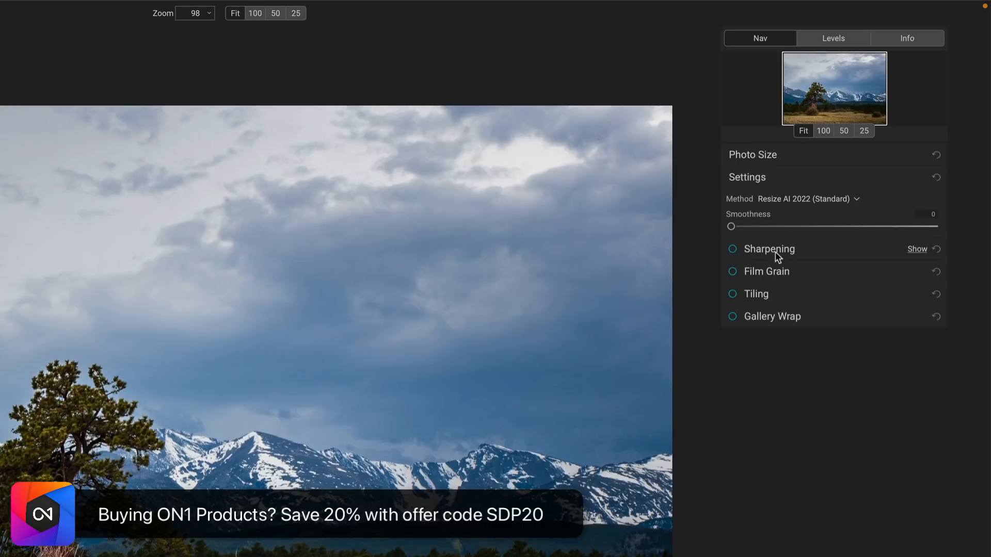
Try Progressive sharpening, then switch Sharpening off and hide its options
click(917, 250)
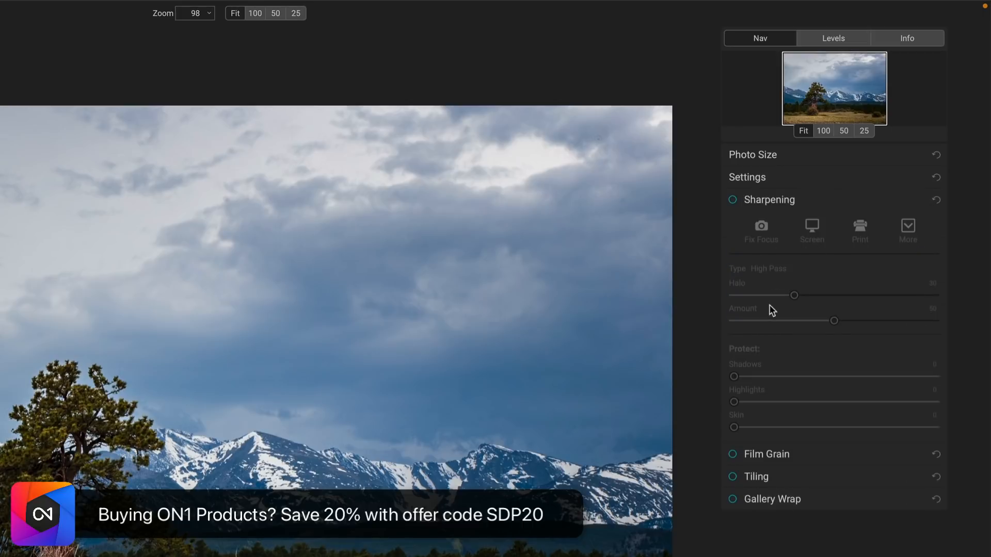
click(733, 200)
click(769, 268)
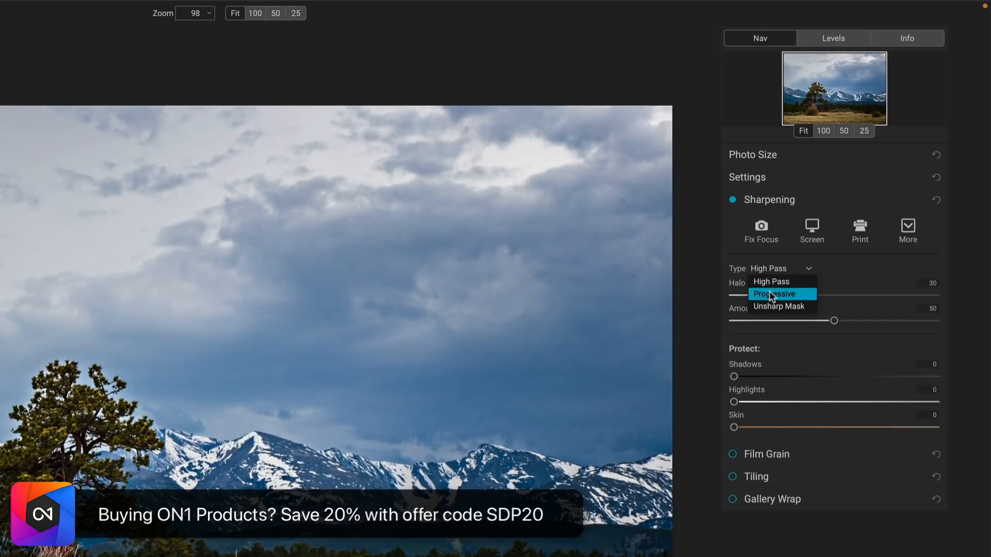
click(770, 295)
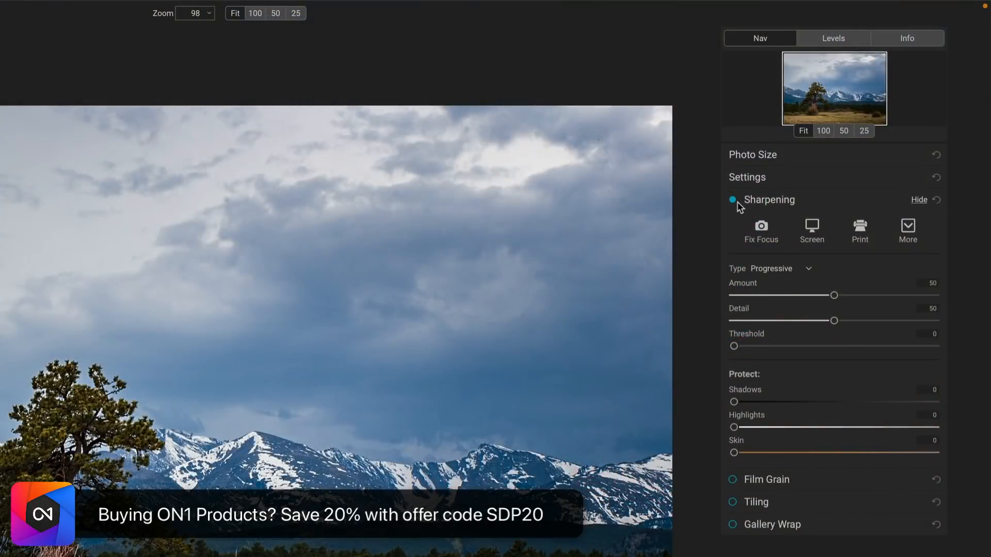
click(732, 201)
click(919, 201)
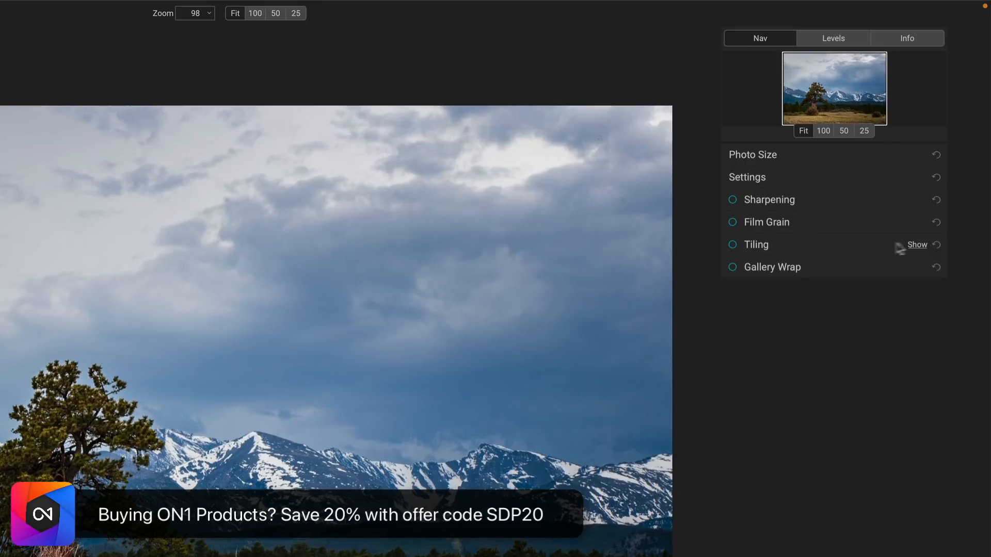
Preview Tiling with 8 × 5.83-inch tiles giving 2 tiles, then turn Tiling off again
click(917, 245)
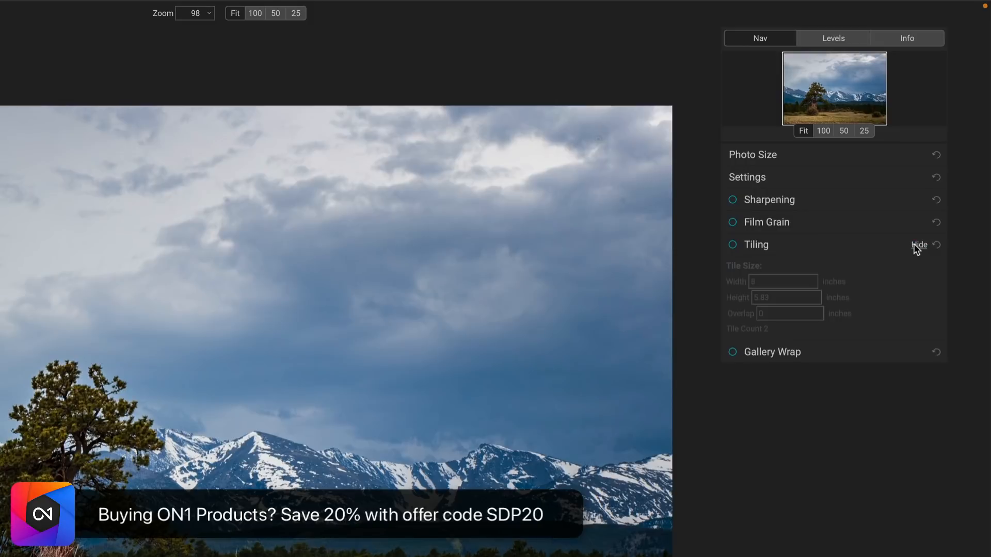
click(732, 245)
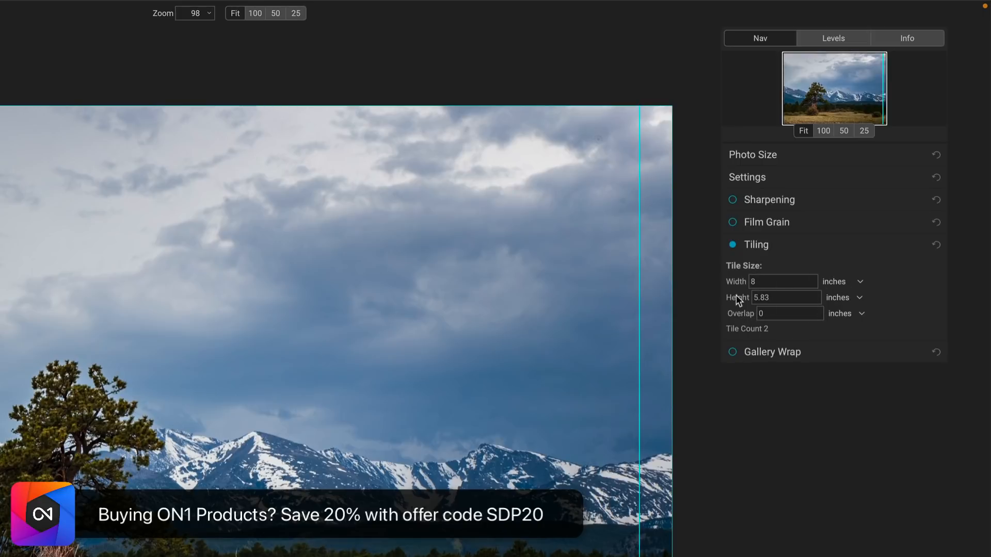
click(732, 245)
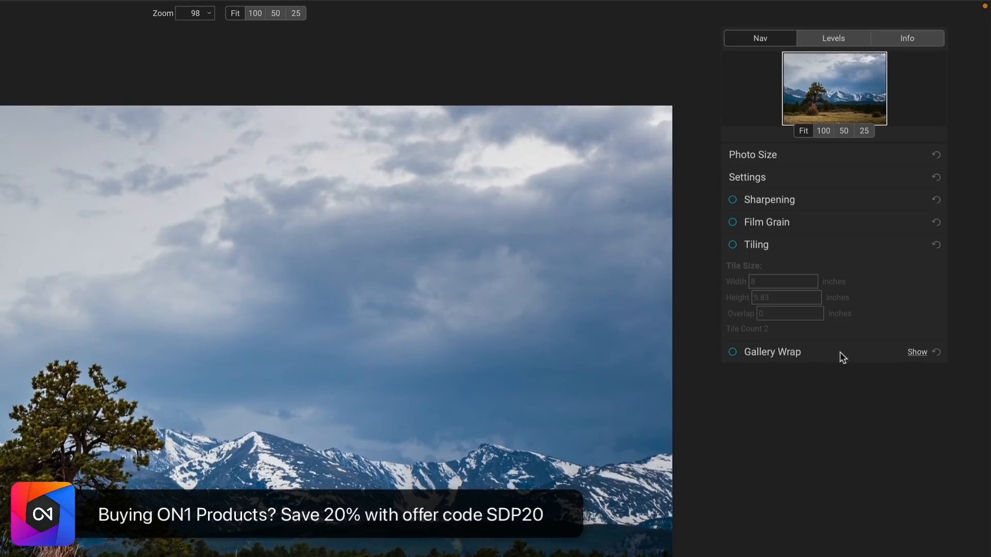
Enable Gallery Wrap with a 1-inch thickness
click(917, 351)
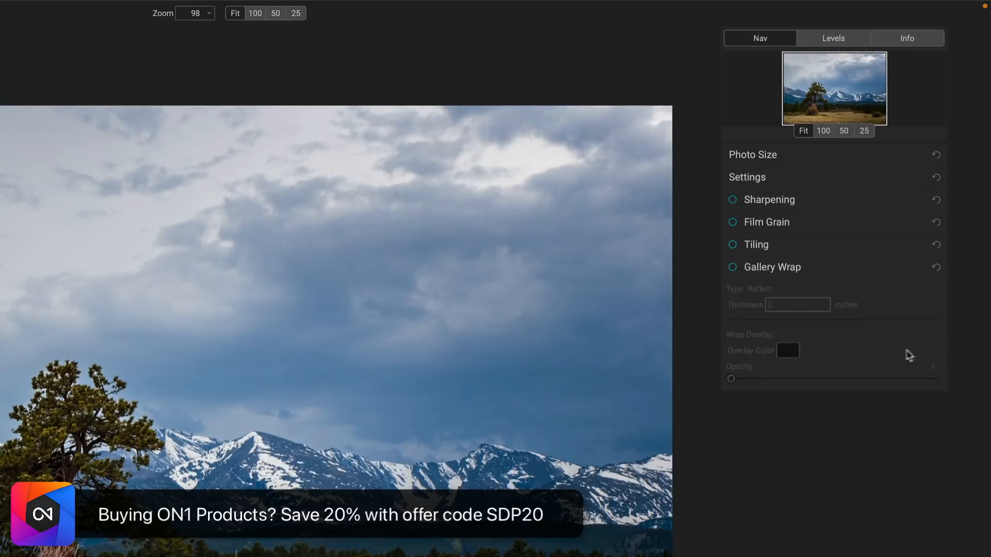
click(732, 267)
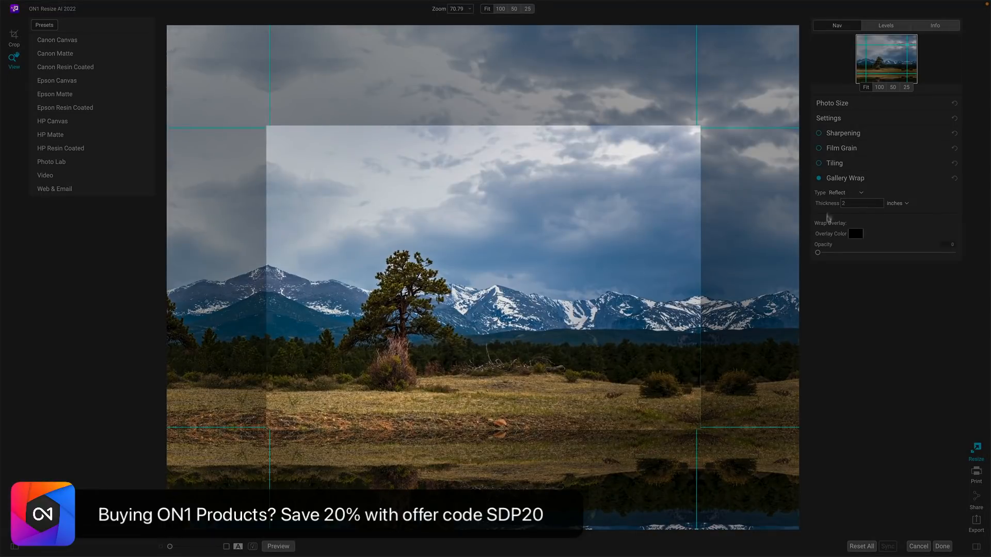
text(1)
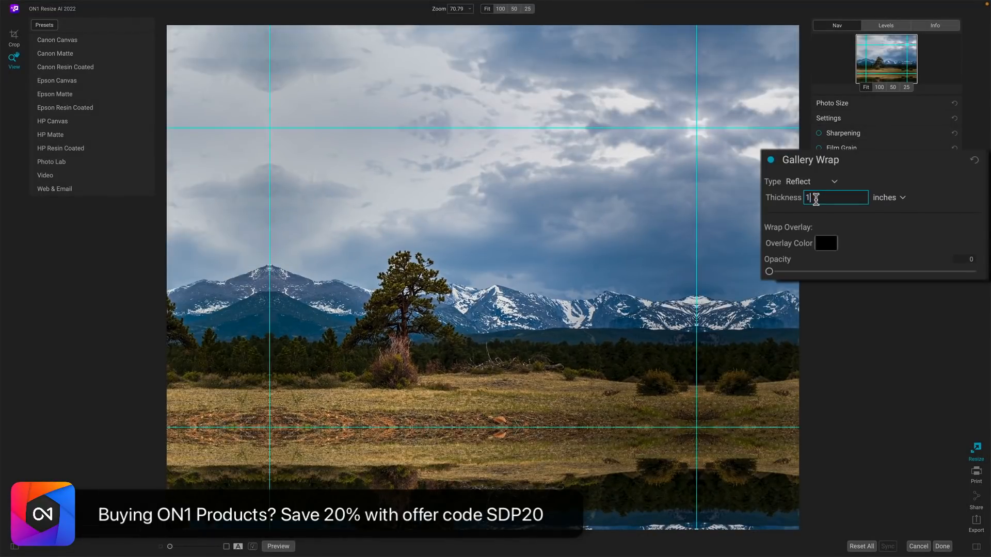
key(Return)
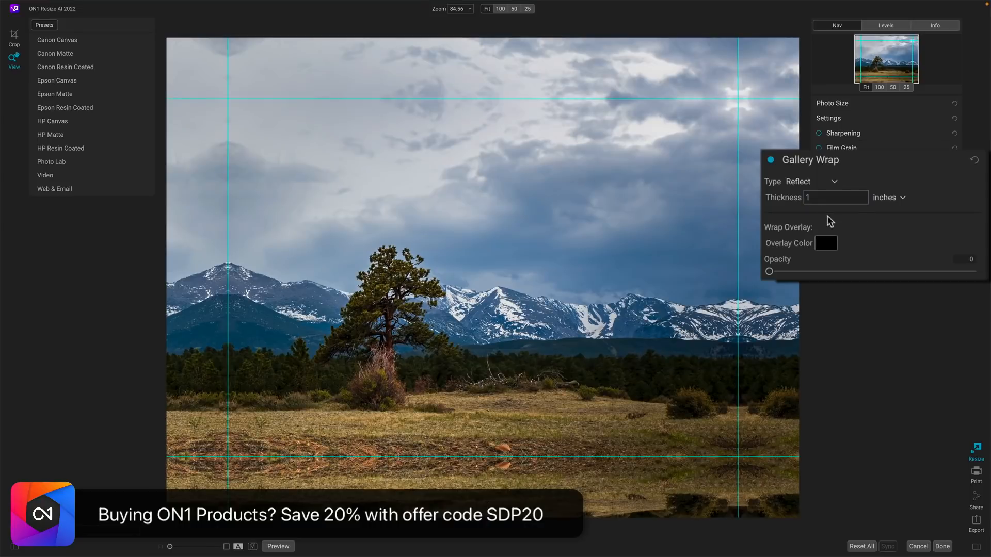
Compare Reflect Soft and Stretch, settle on Reflect wrap, and raise the overlay opacity
click(819, 184)
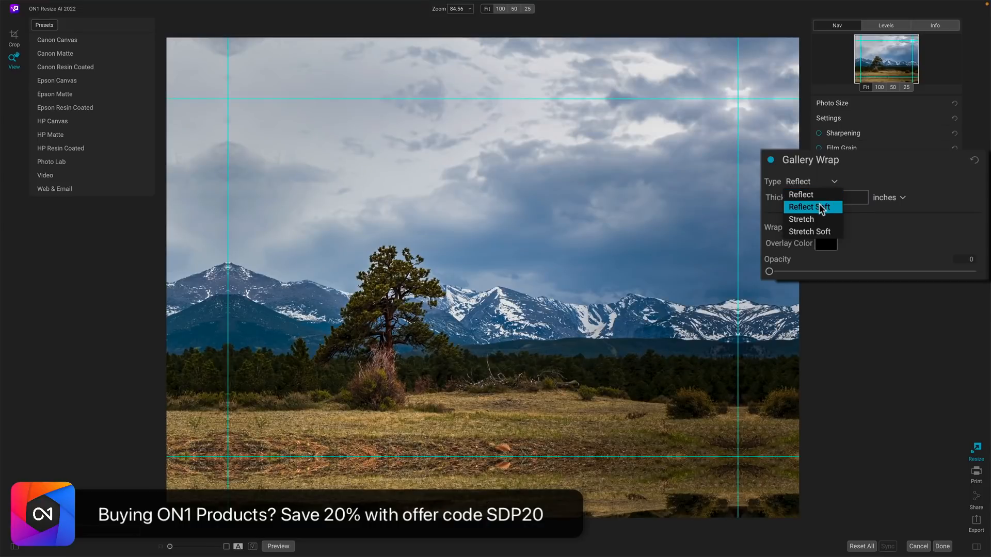
click(817, 205)
click(821, 183)
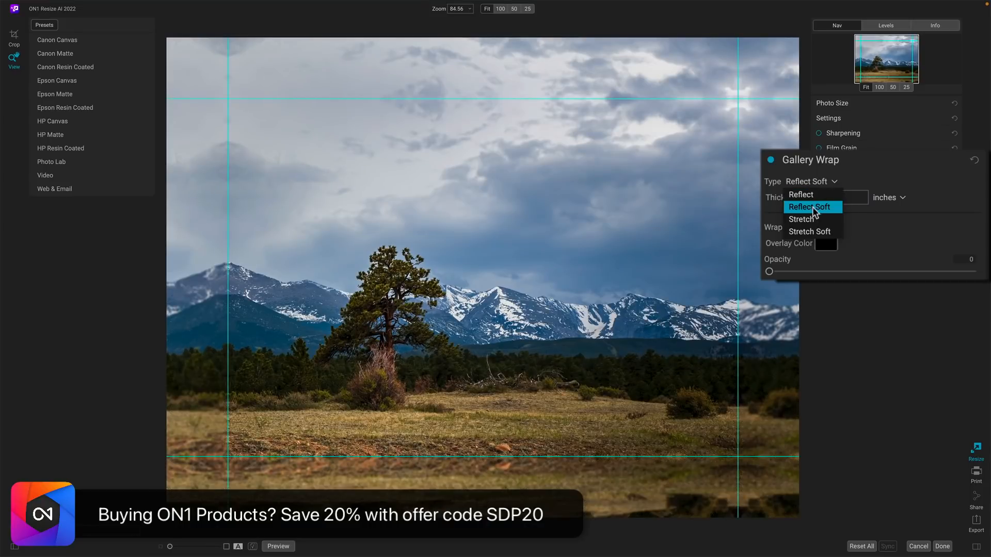
click(811, 221)
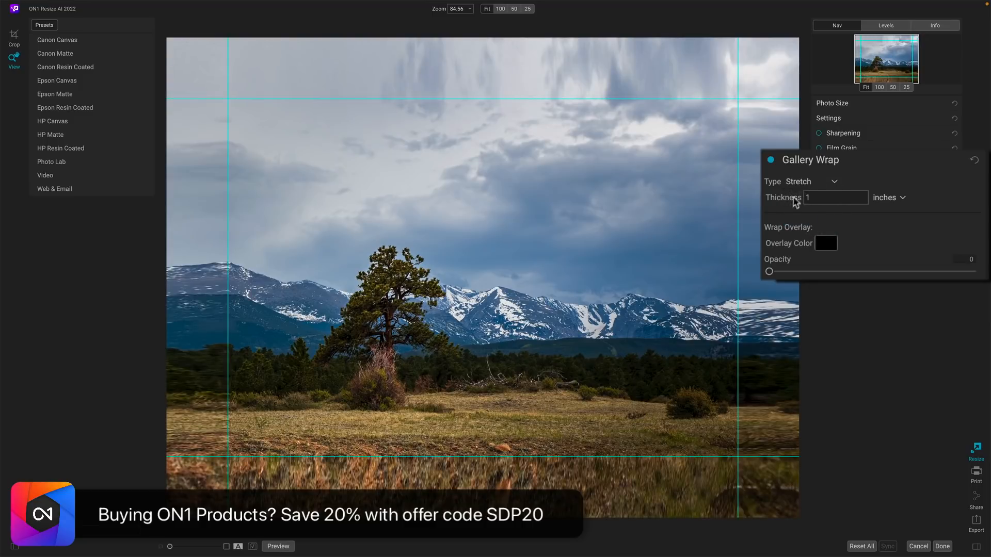
click(800, 182)
click(801, 194)
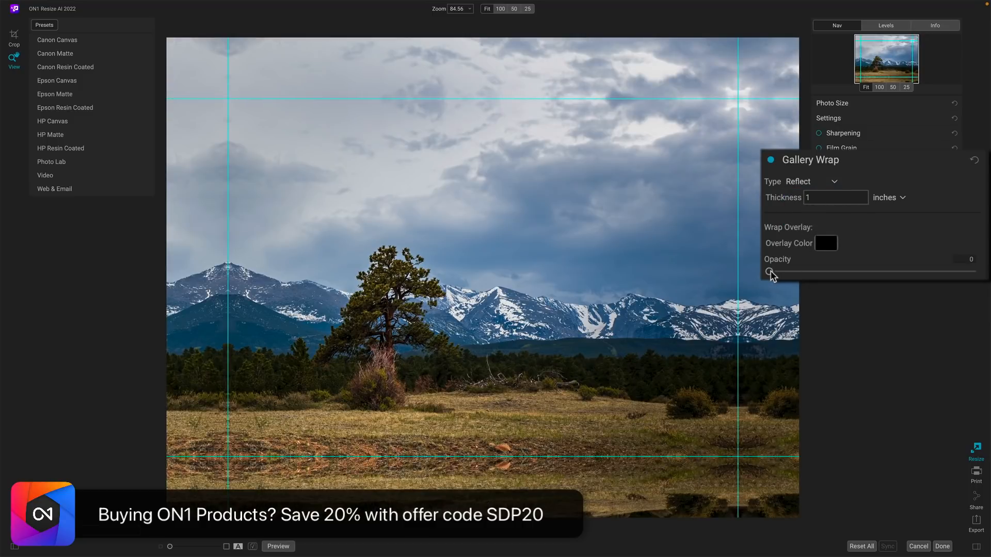
drag(769, 272, 848, 270)
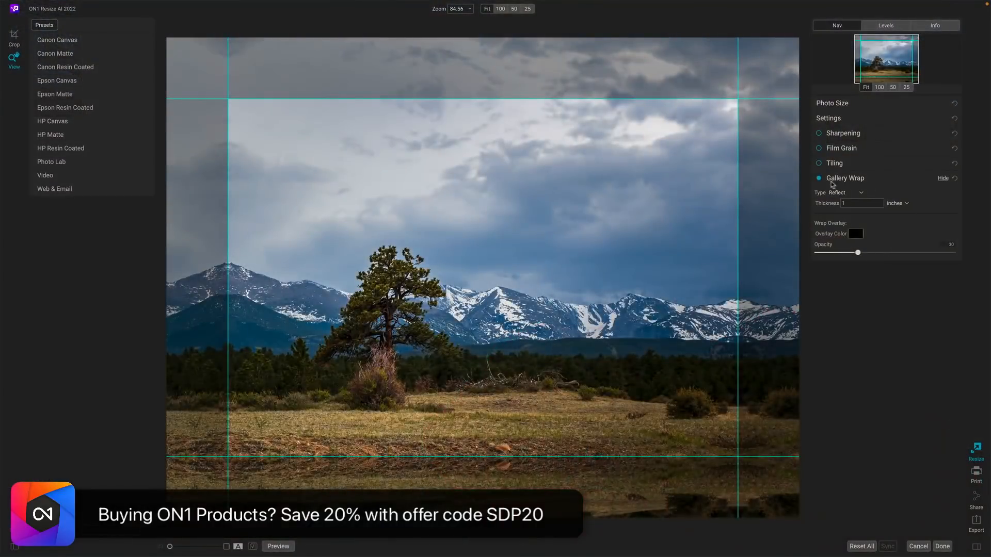
Turn Gallery Wrap off and review Photo Size, keeping Resize to on Long Edge
click(820, 179)
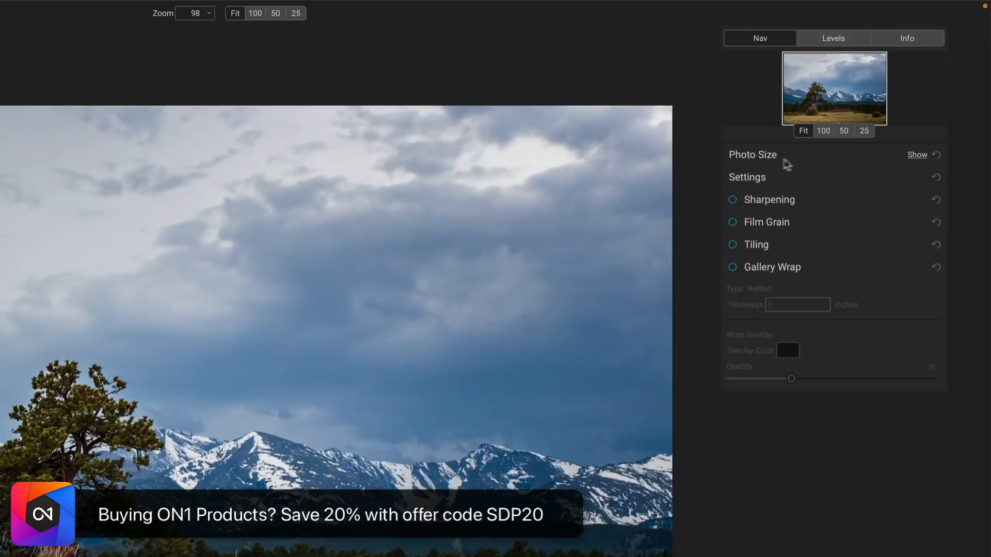
click(917, 155)
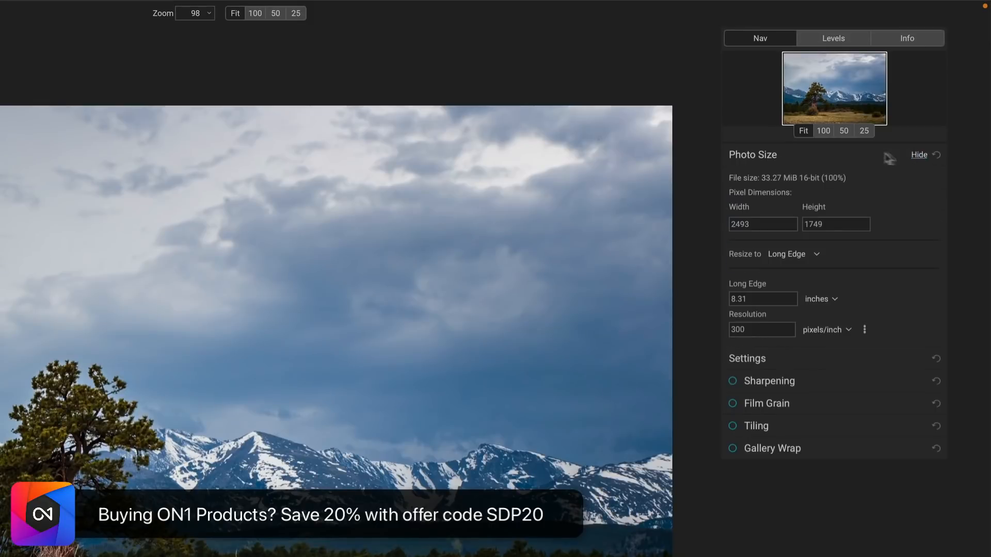
click(787, 254)
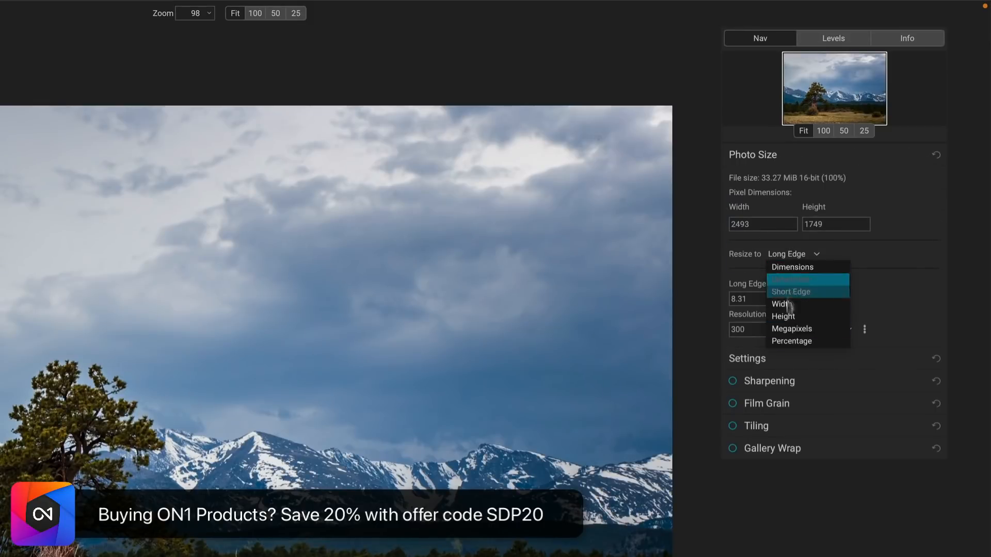
click(881, 253)
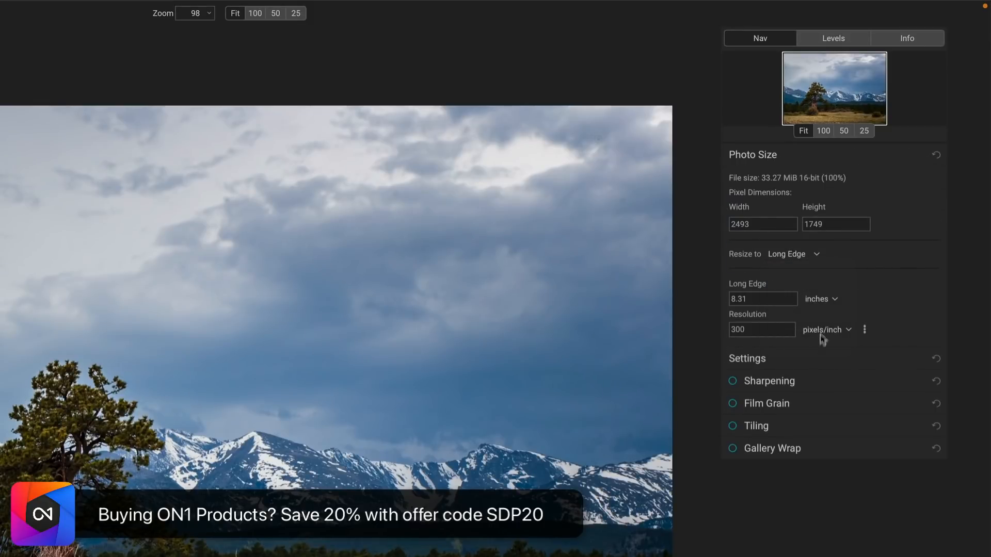
click(834, 357)
click(803, 199)
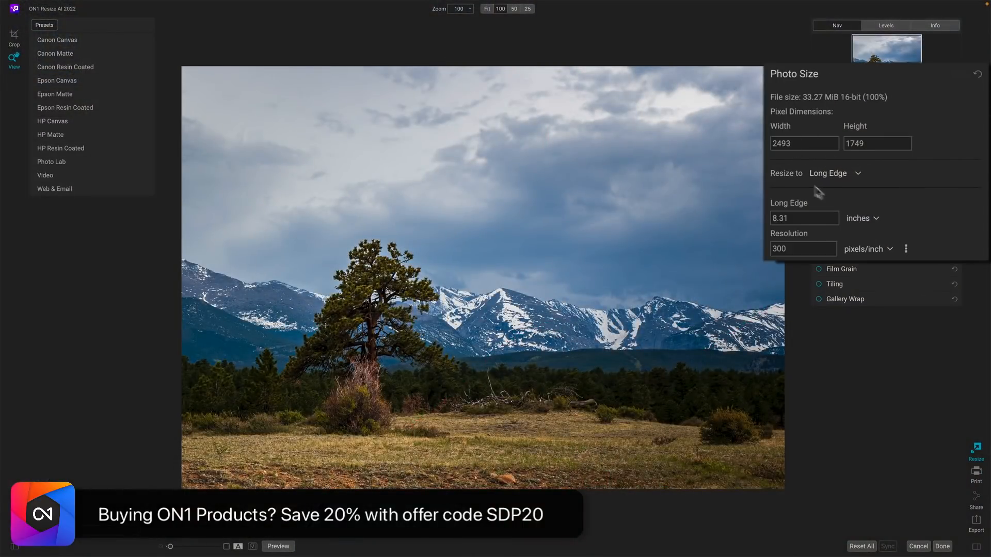
Set the long edge to 14 inches at 300 pixels/inch (4200 × 2946 px)
drag(798, 218, 771, 218)
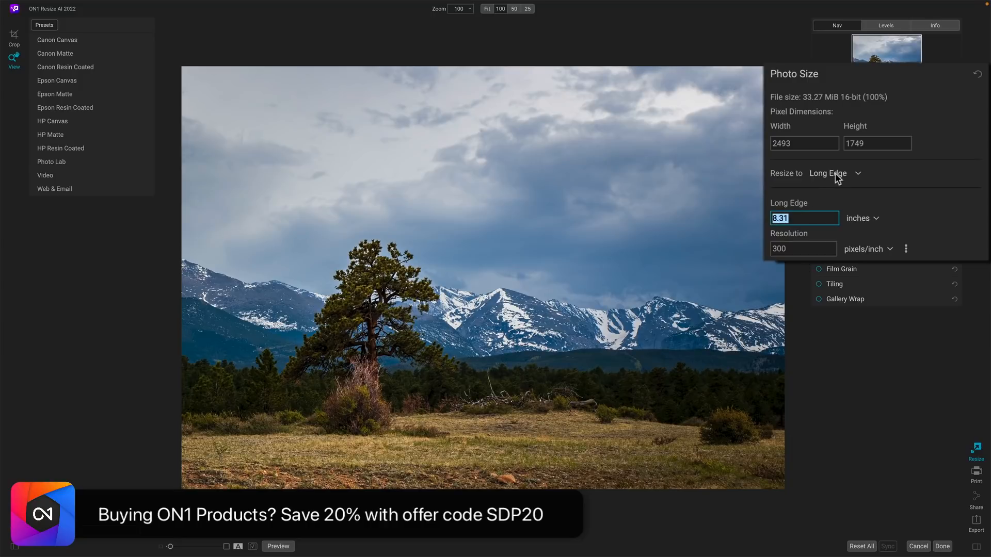
text(14)
key(Tab)
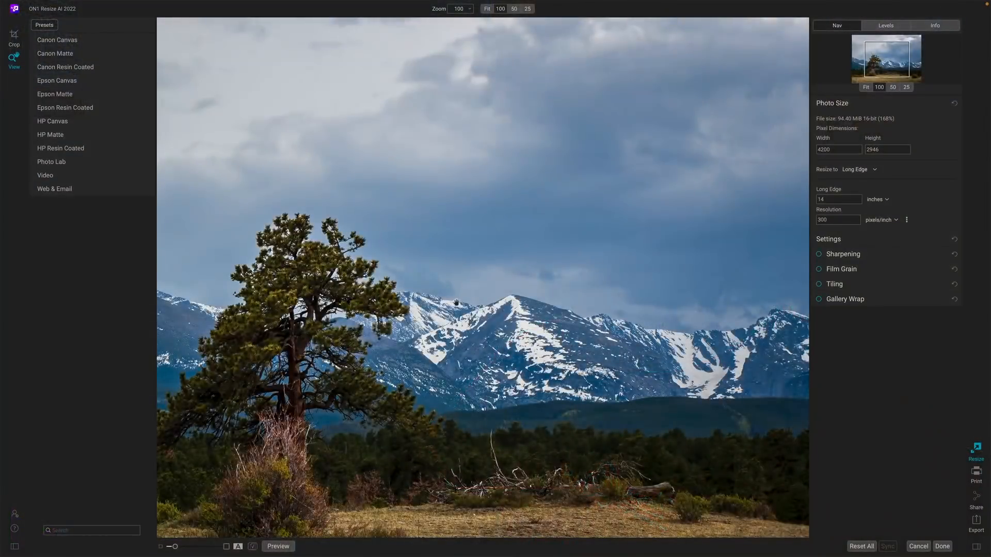
Pan to the pine tree and place the before/after split line across it
drag(456, 302, 602, 193)
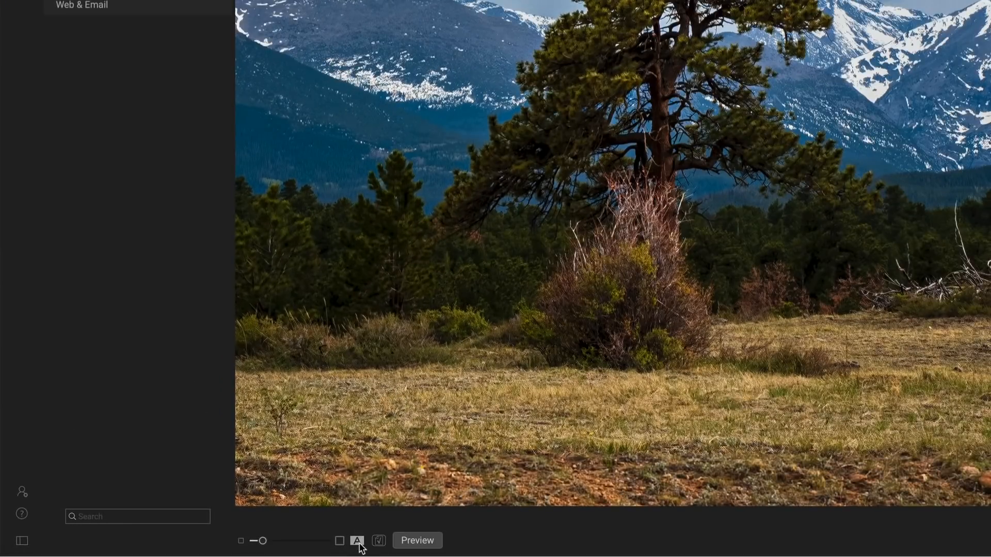
click(360, 544)
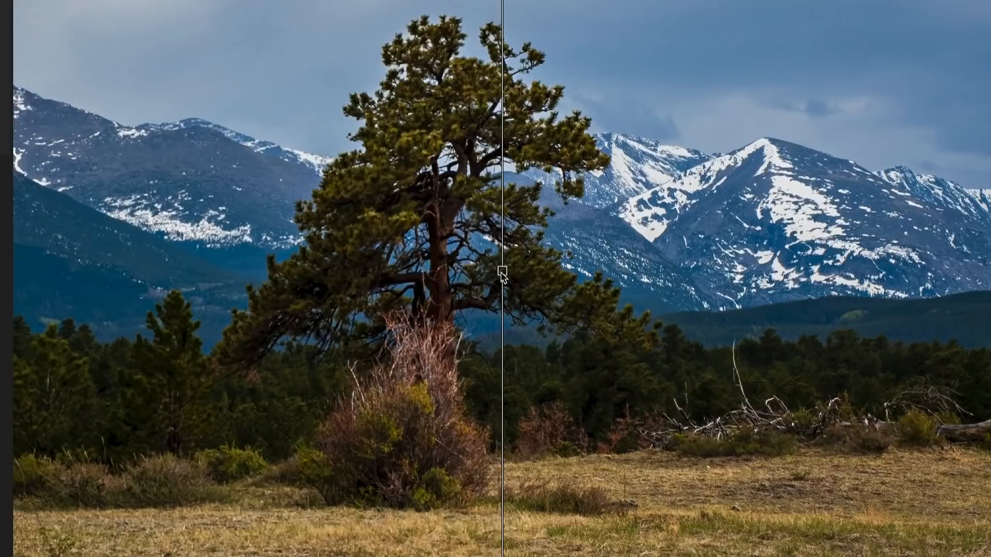
drag(501, 272, 416, 272)
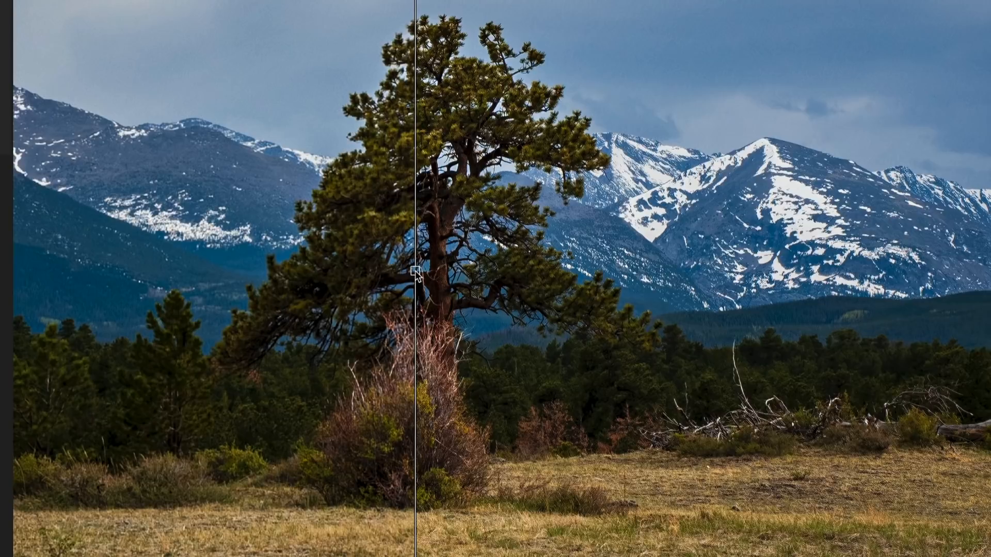
drag(416, 271, 572, 270)
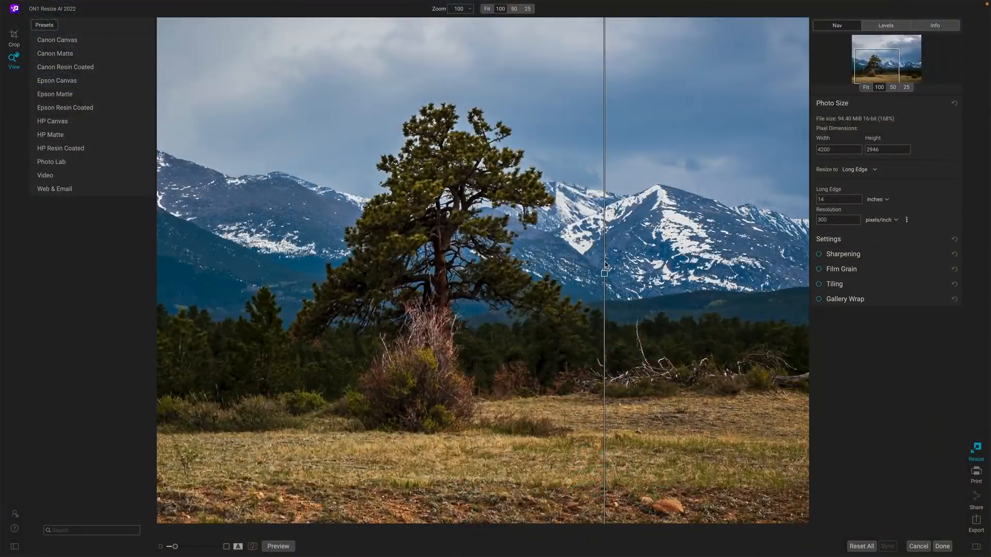
Change the Method from Standard to Resize AI 2022 (Faithful), smoothness left at 0
click(943, 239)
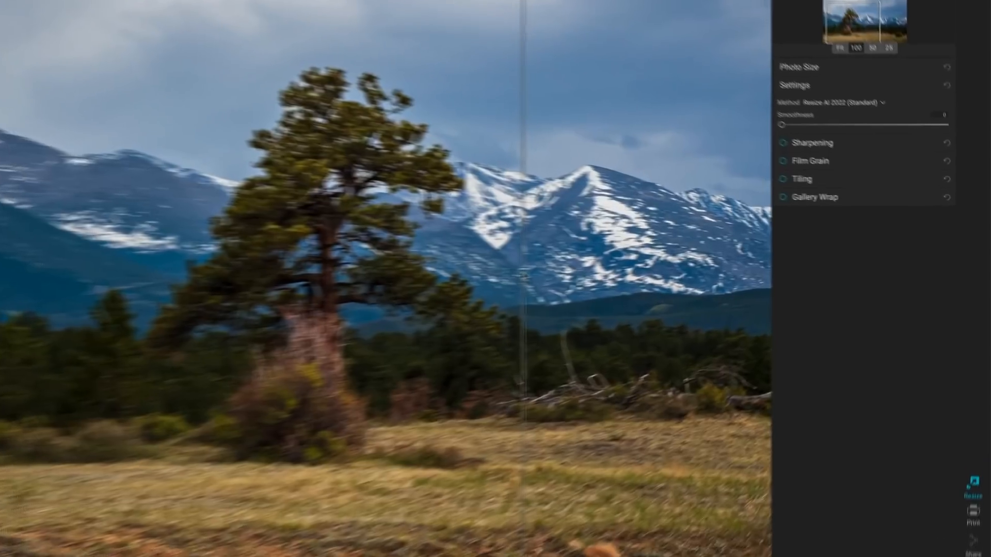
drag(604, 273, 576, 273)
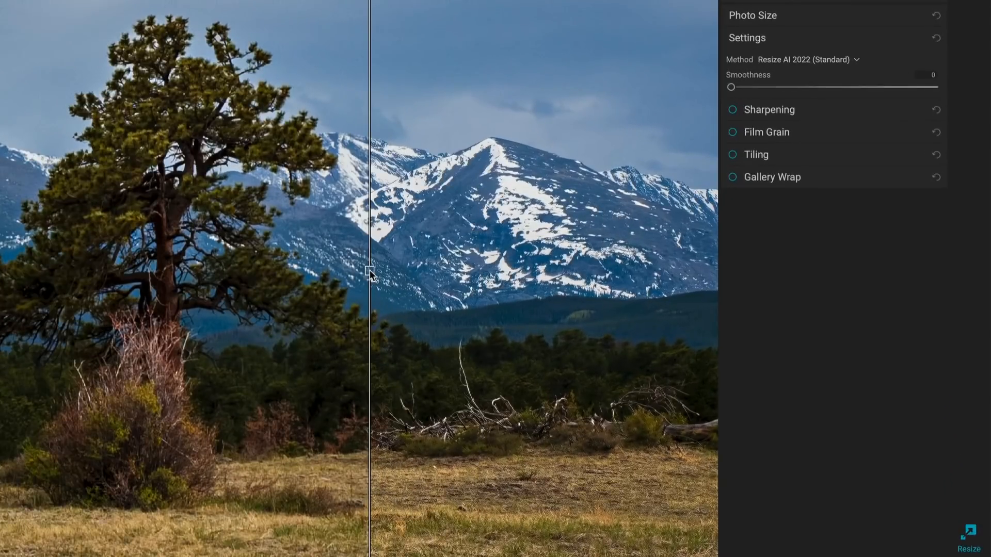
click(855, 60)
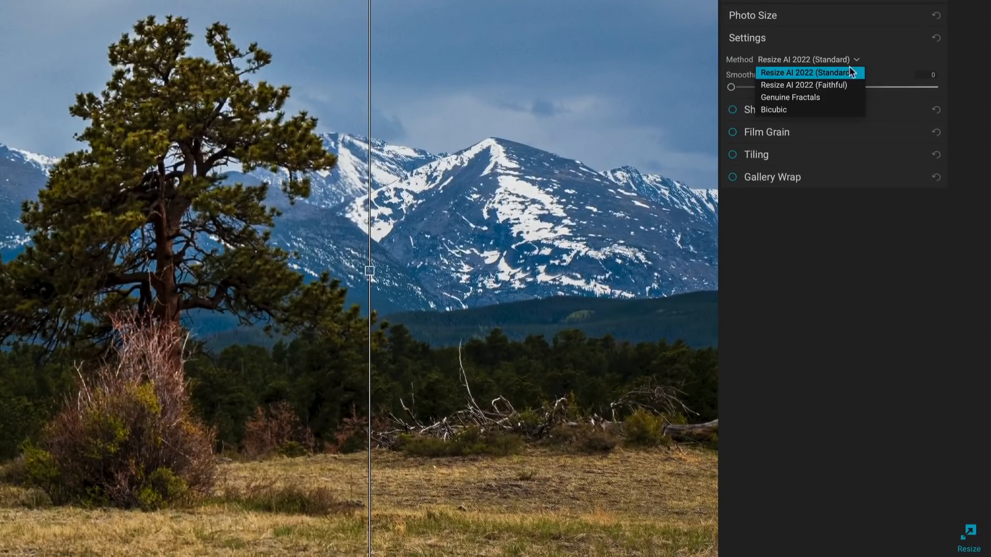
click(847, 85)
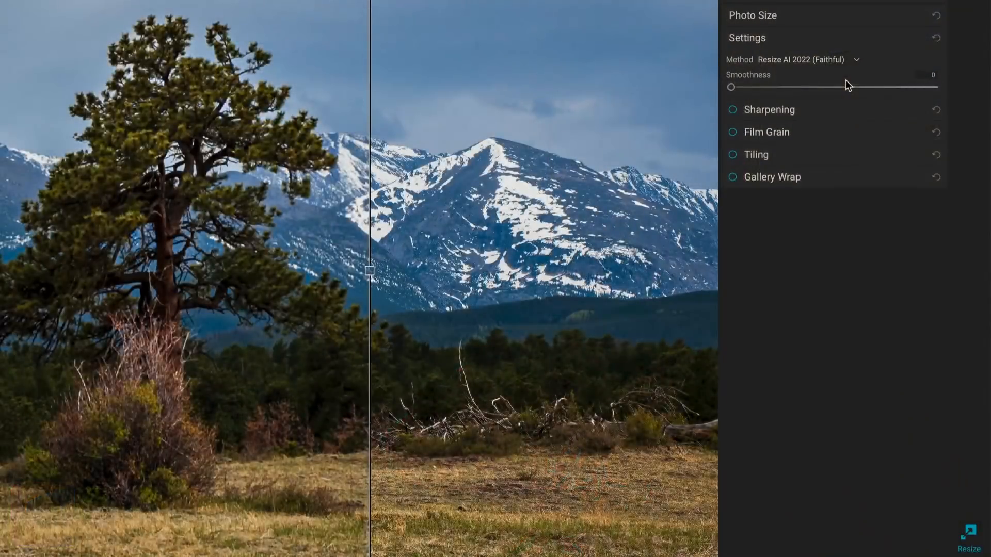
mouse_move(851, 105)
Enable Progressive sharpening and lower Amount and Detail from 50 to 28
click(917, 110)
click(733, 61)
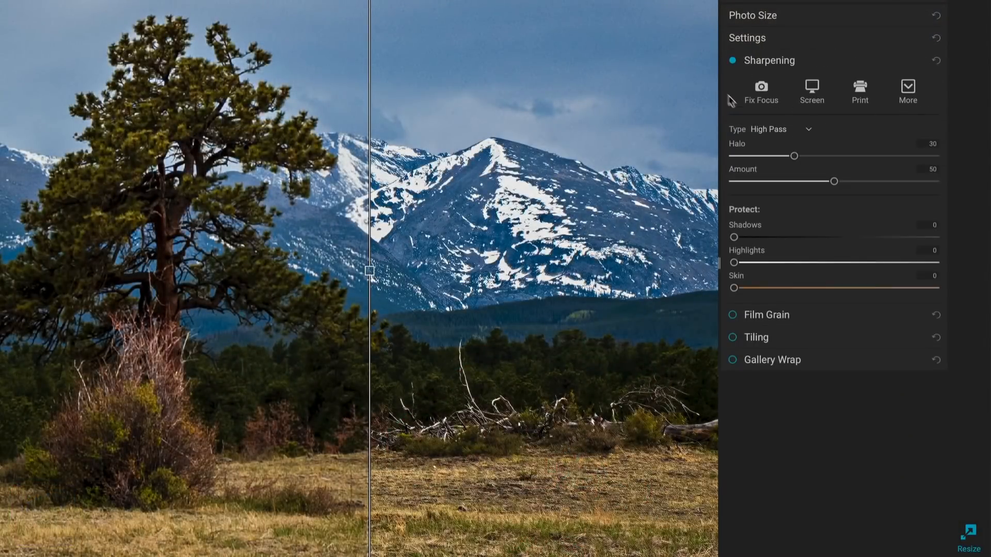
click(785, 131)
click(786, 156)
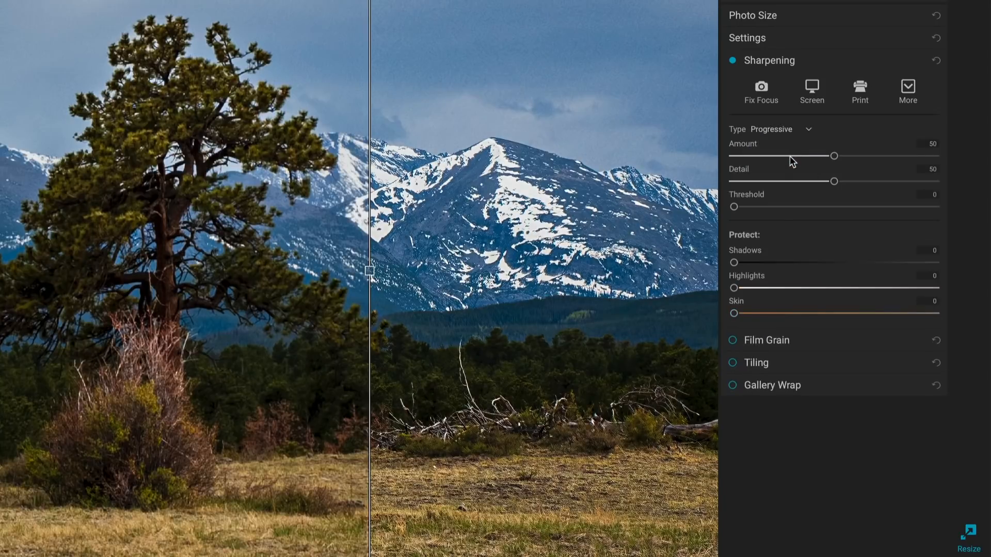
click(790, 156)
click(790, 181)
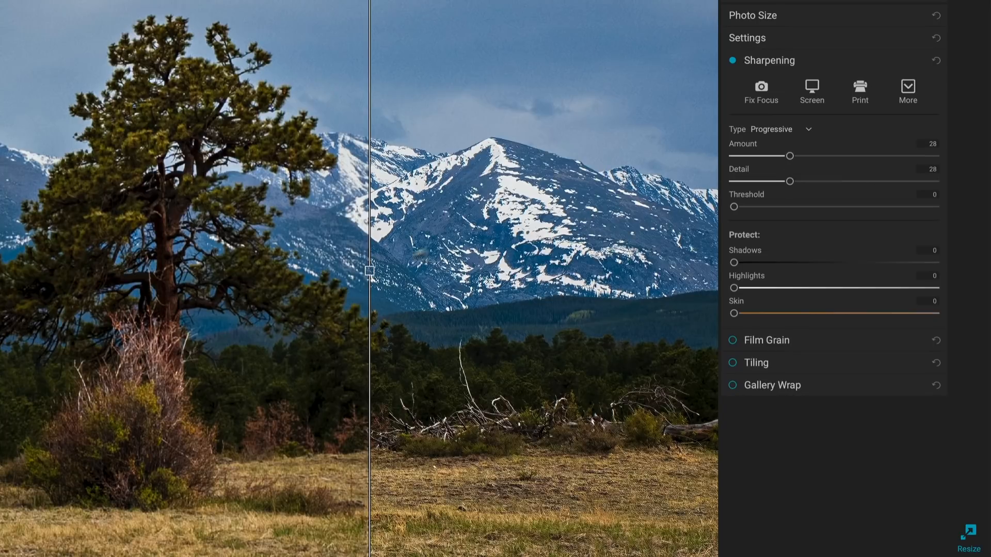
drag(370, 271, 172, 271)
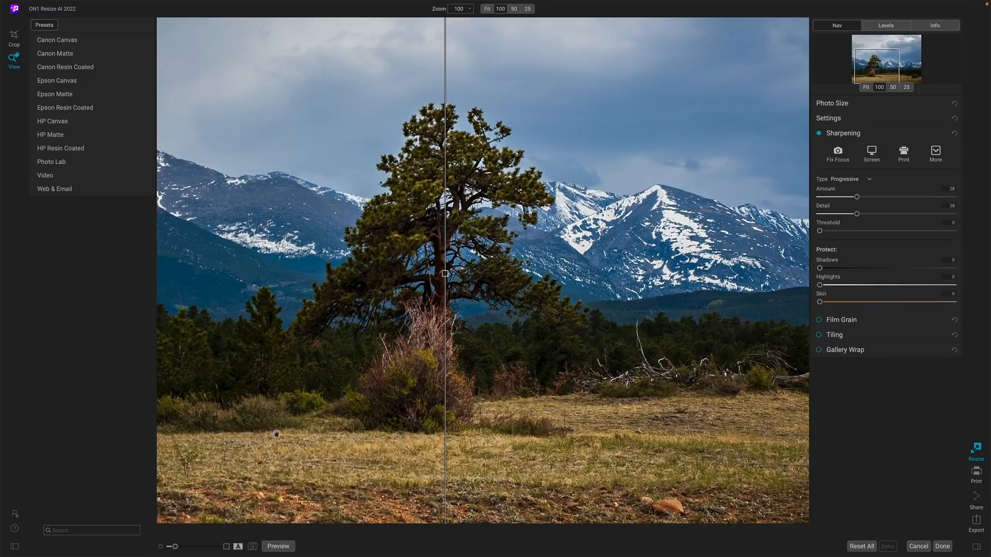
Turn off split view and toggle between the original Before and sharpened After previews
click(238, 547)
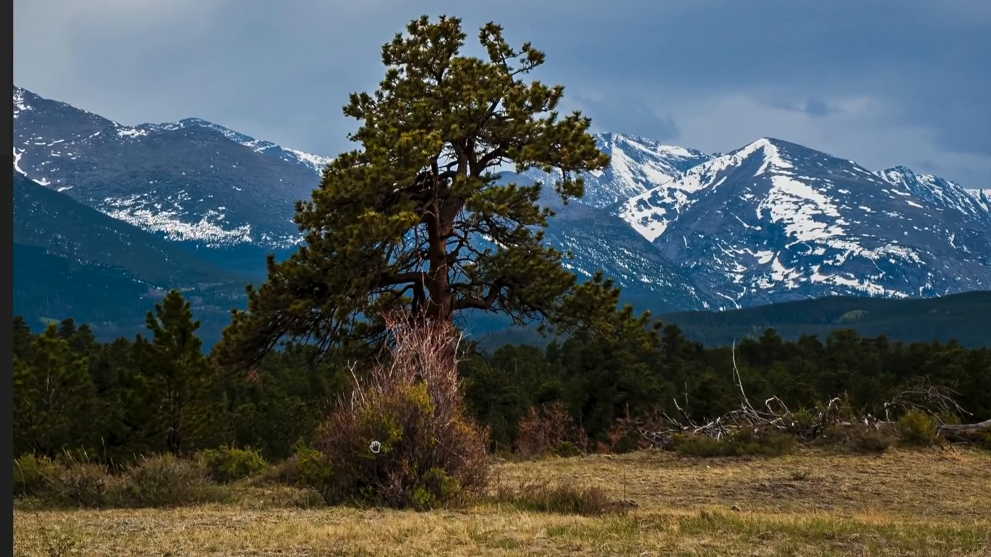
key(backslash)
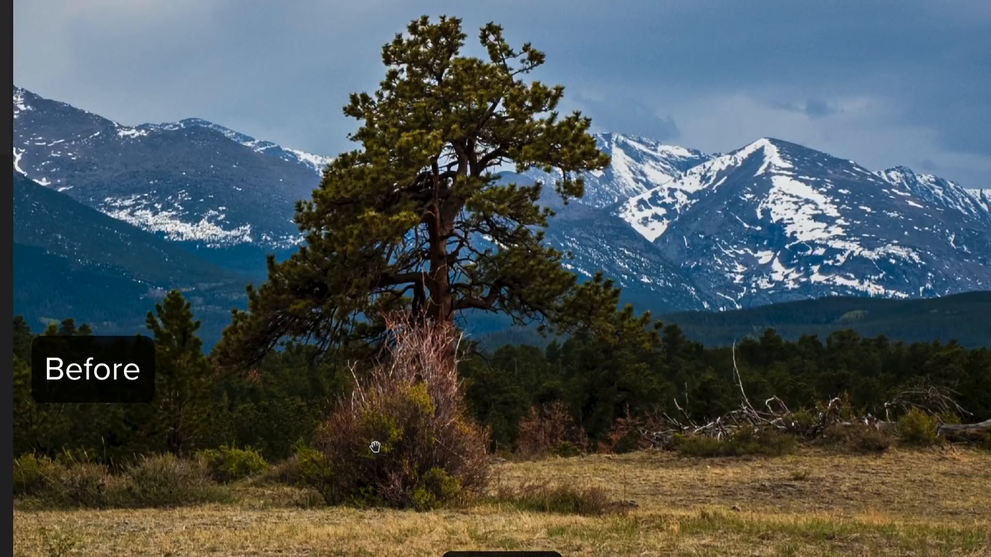
key(backslash)
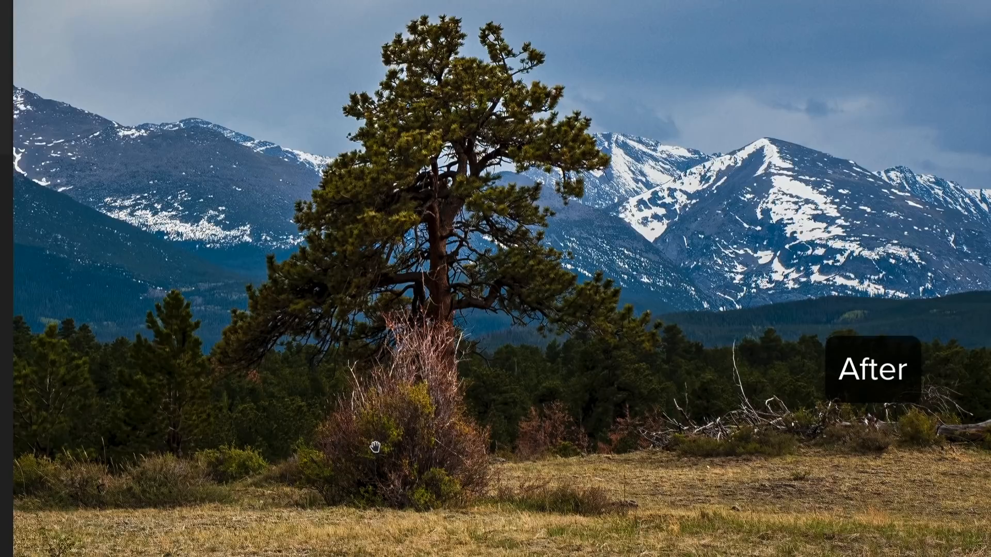